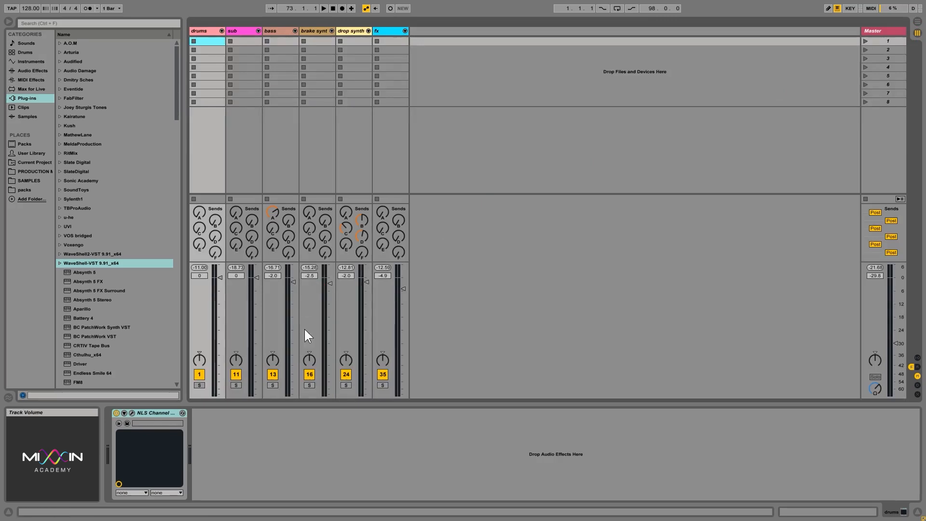
# Show the arrangement, unfold the drums group and select its XF_Kick track
pyautogui.click(241, 31)
pyautogui.click(205, 30)
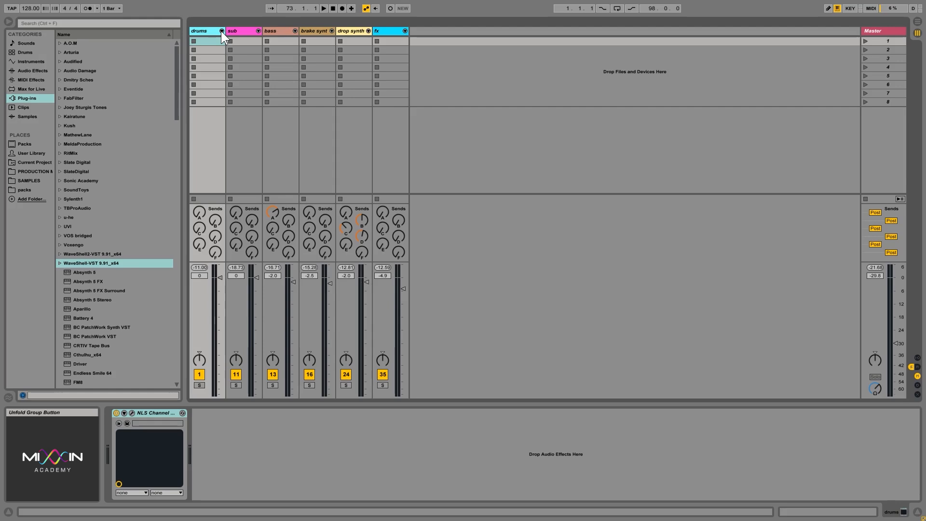
pyautogui.click(918, 22)
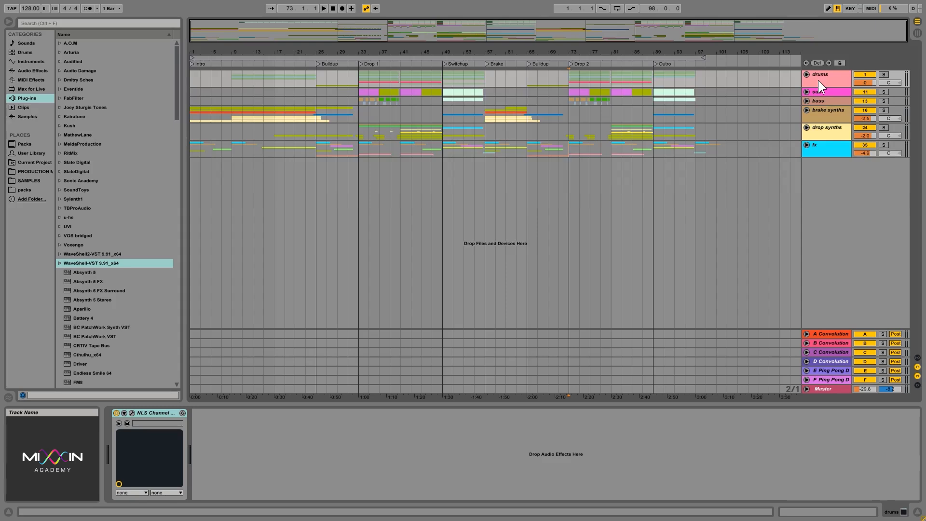
pyautogui.click(762, 233)
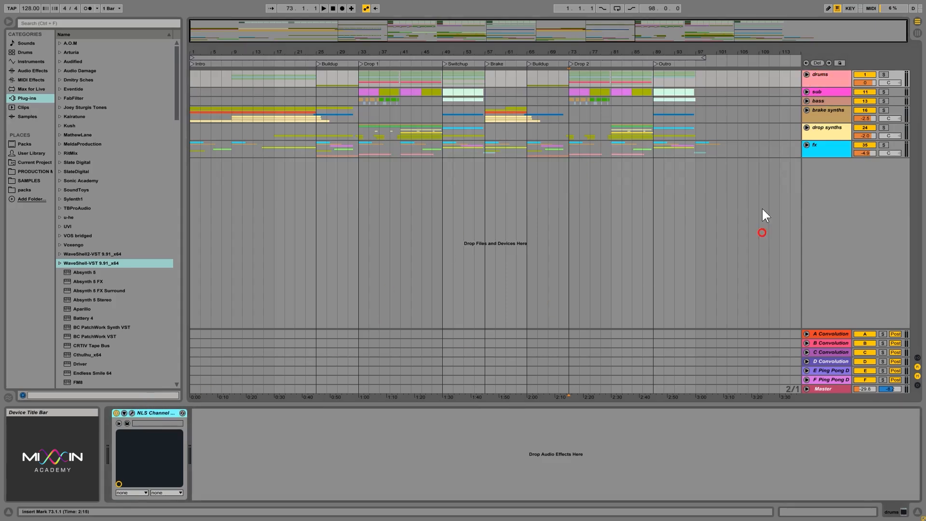
pyautogui.click(827, 75)
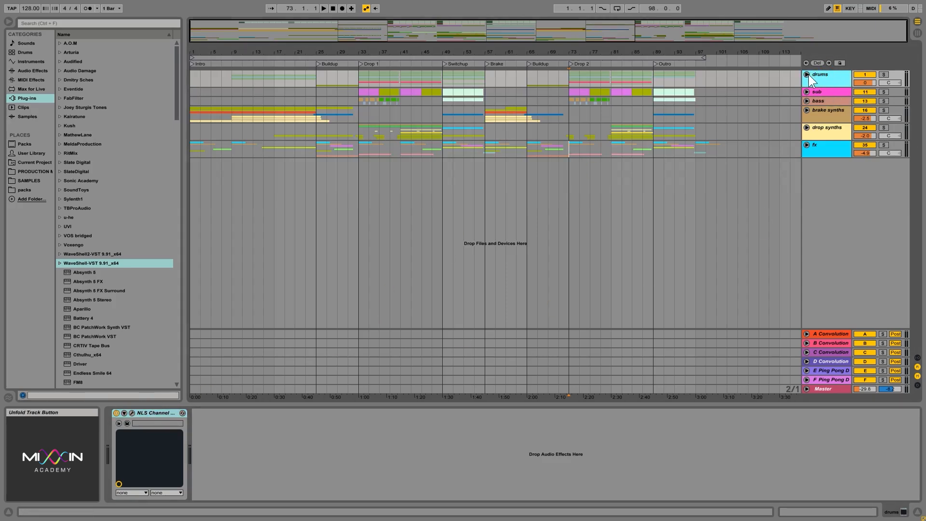
pyautogui.click(806, 75)
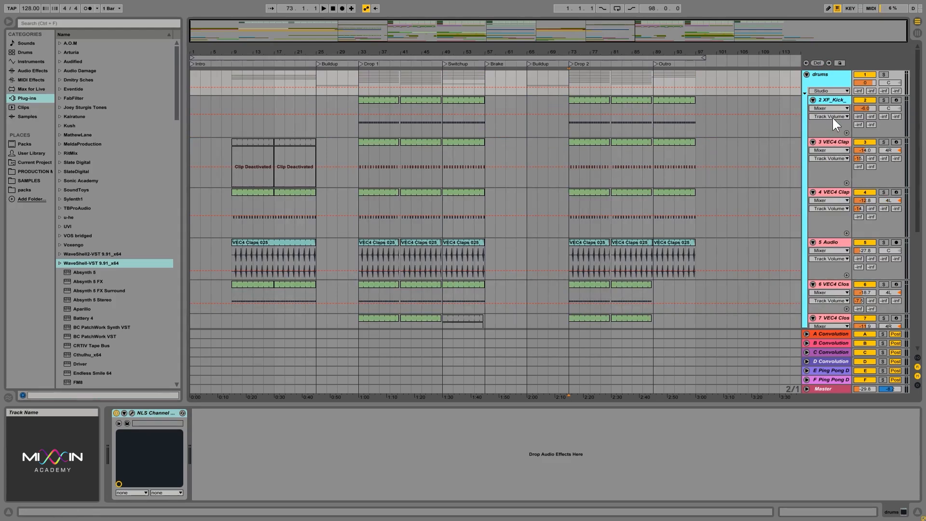
pyautogui.click(826, 97)
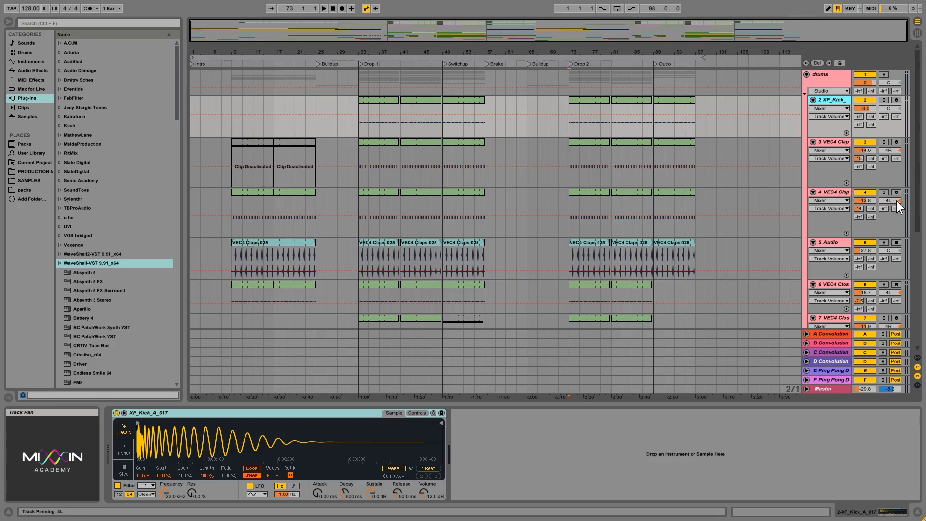
# Show the session mixer, solo track 3 VEC4 Claps and play it briefly
pyautogui.click(917, 33)
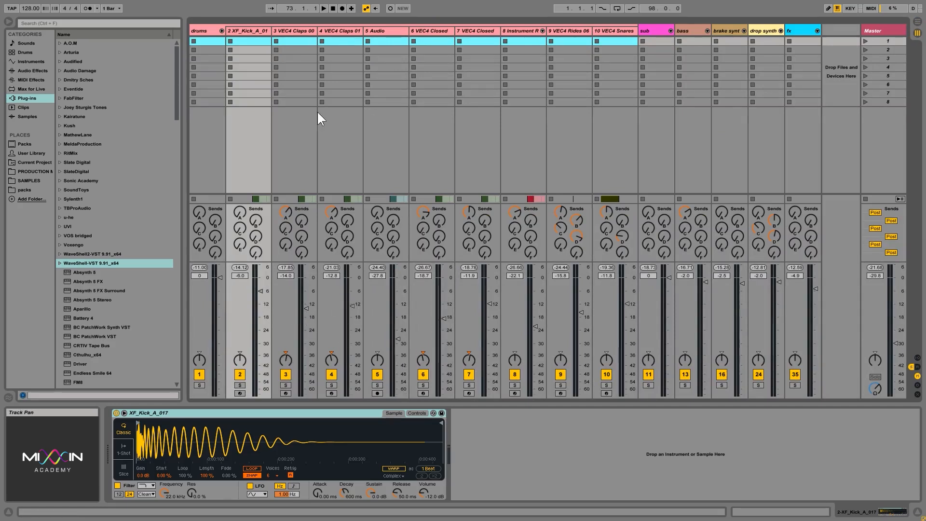
pyautogui.click(306, 34)
pyautogui.click(351, 31)
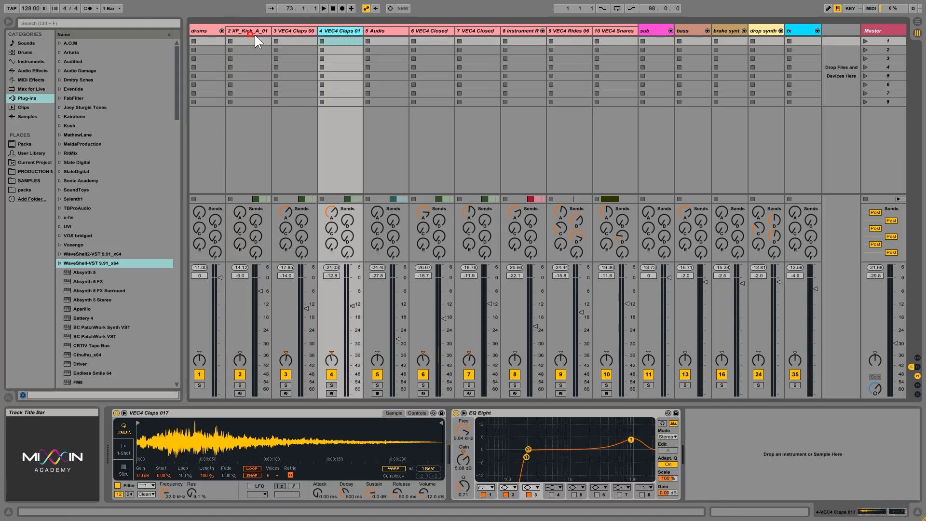
pyautogui.click(305, 34)
pyautogui.click(285, 375)
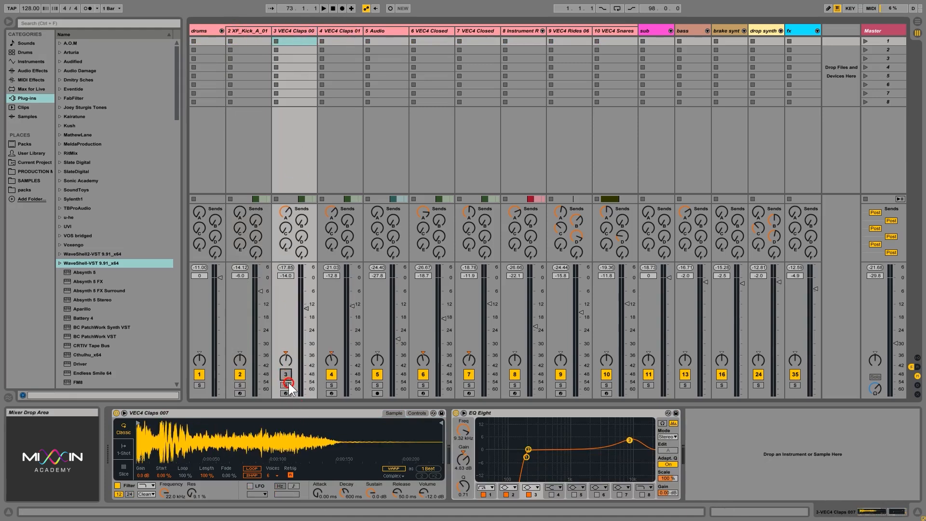
pyautogui.press('space')
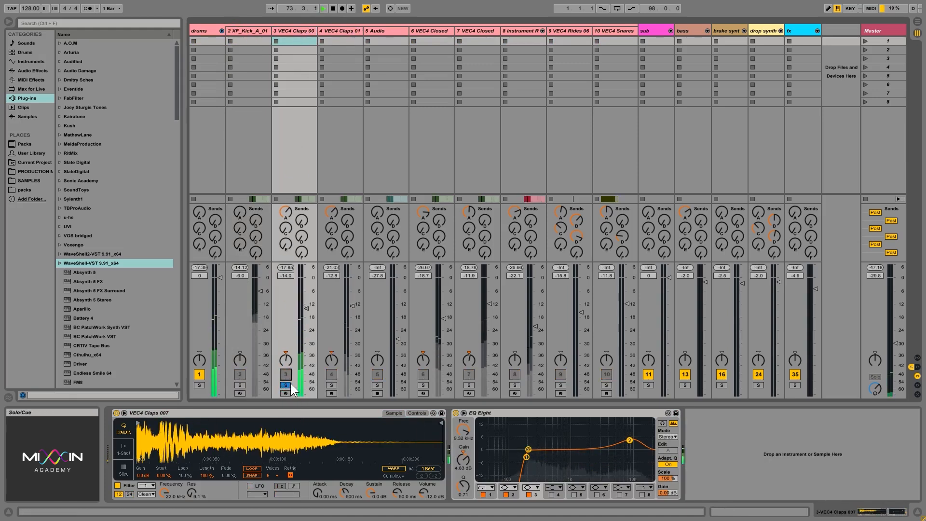
pyautogui.press('space')
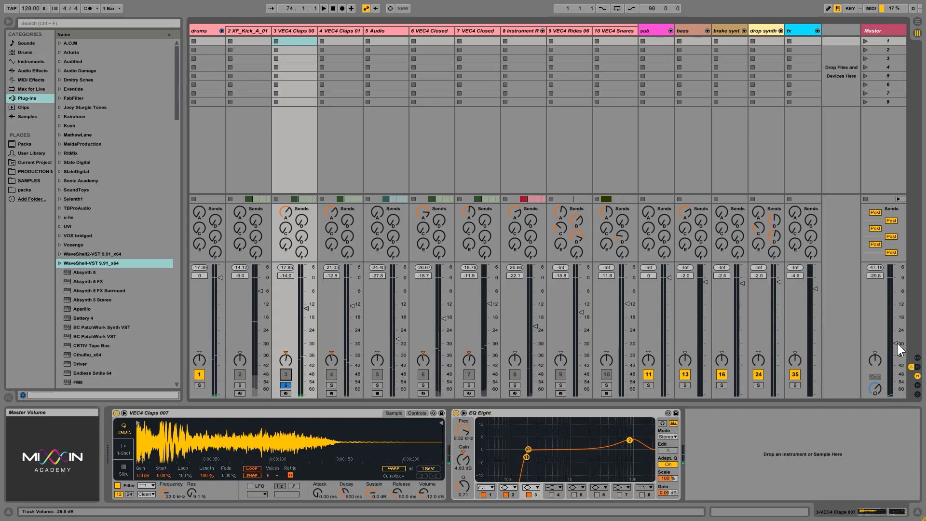
# Raise the master volume to -1.0 dB and audition claps tracks 3 and 4 one at a time
pyautogui.moveTo(893, 343); pyautogui.dragTo(895, 278)
pyautogui.press('space')
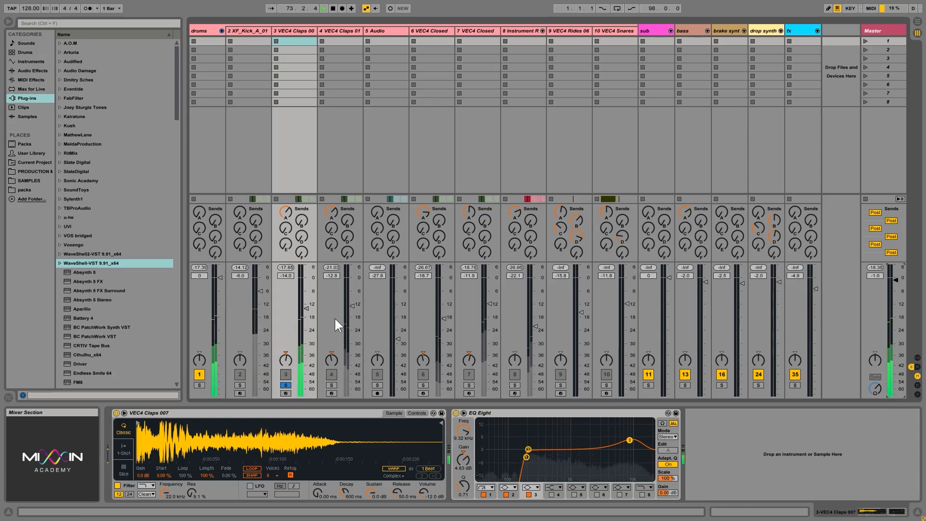
pyautogui.click(333, 384)
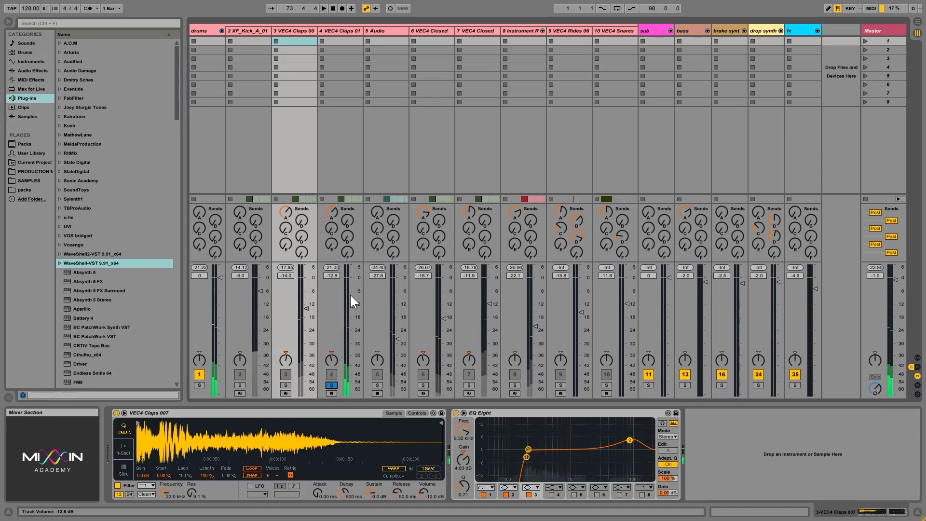
pyautogui.press('space')
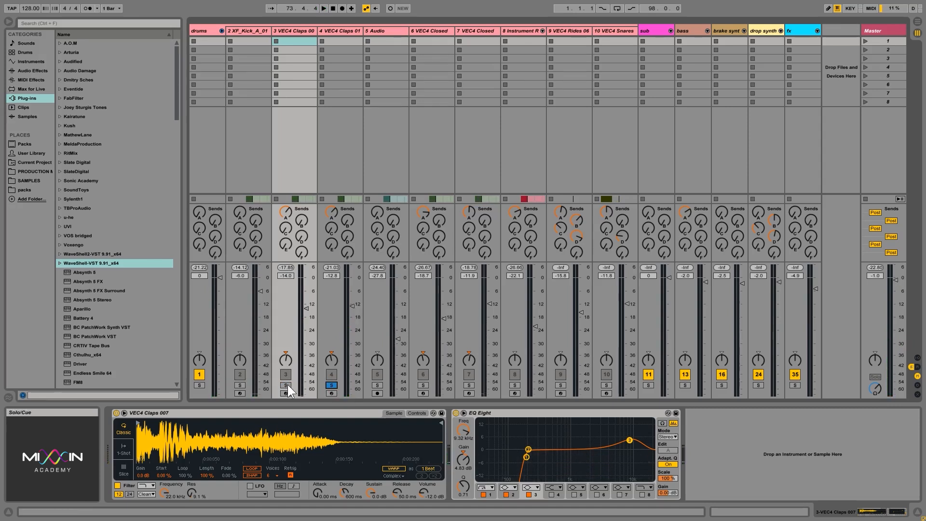
# Solo claps tracks 3 and 4 together and play them to hear the combined layer
pyautogui.click(332, 384)
pyautogui.keyDown('ctrl'); pyautogui.click(285, 385); pyautogui.keyUp('ctrl')
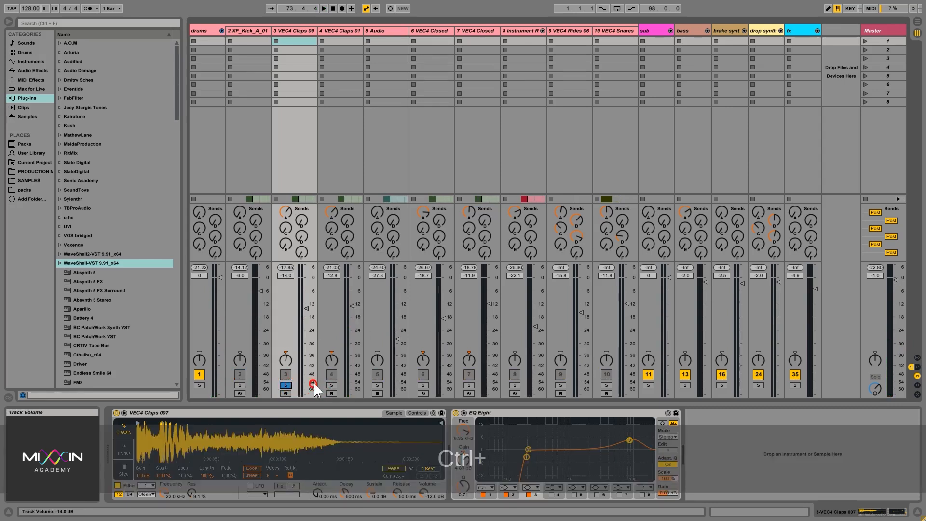
pyautogui.keyDown('ctrl'); pyautogui.click(331, 385); pyautogui.keyUp('ctrl')
pyautogui.keyDown('ctrl'); pyautogui.click(331, 384); pyautogui.keyUp('ctrl')
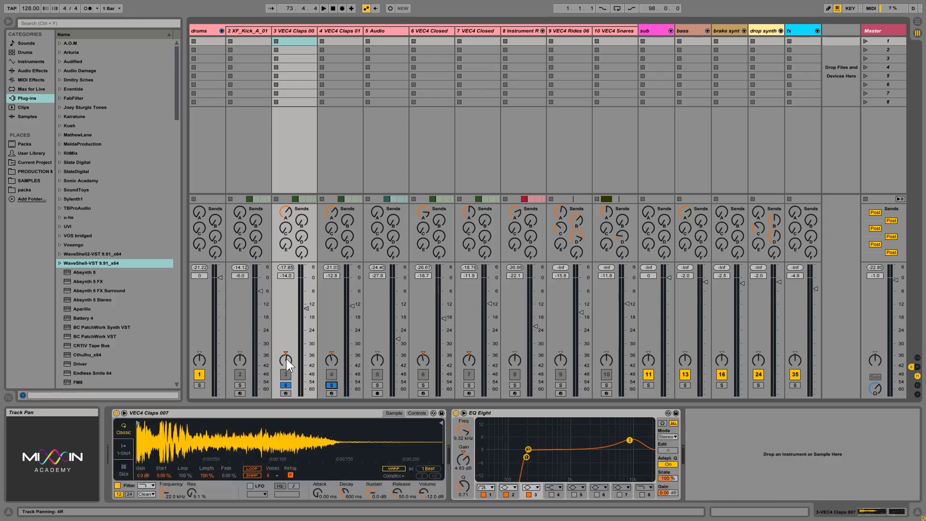
pyautogui.press('space')
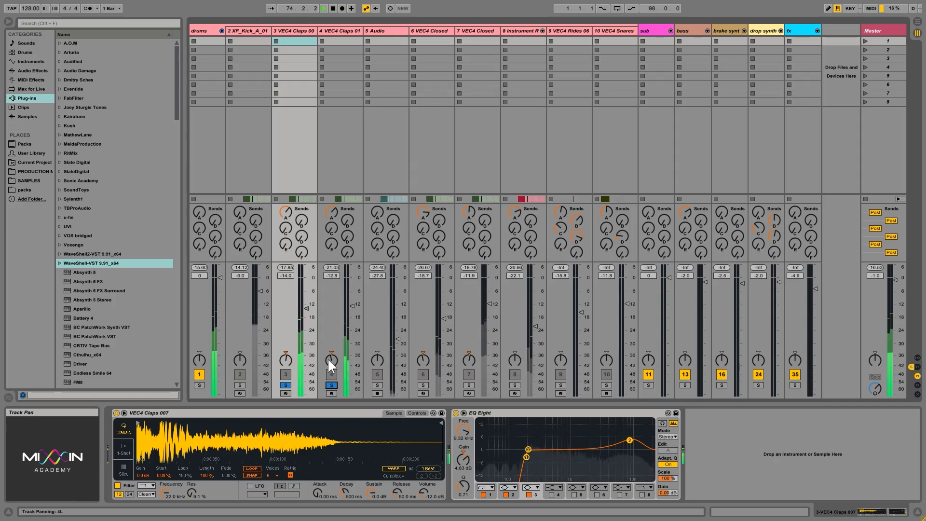
pyautogui.press('space')
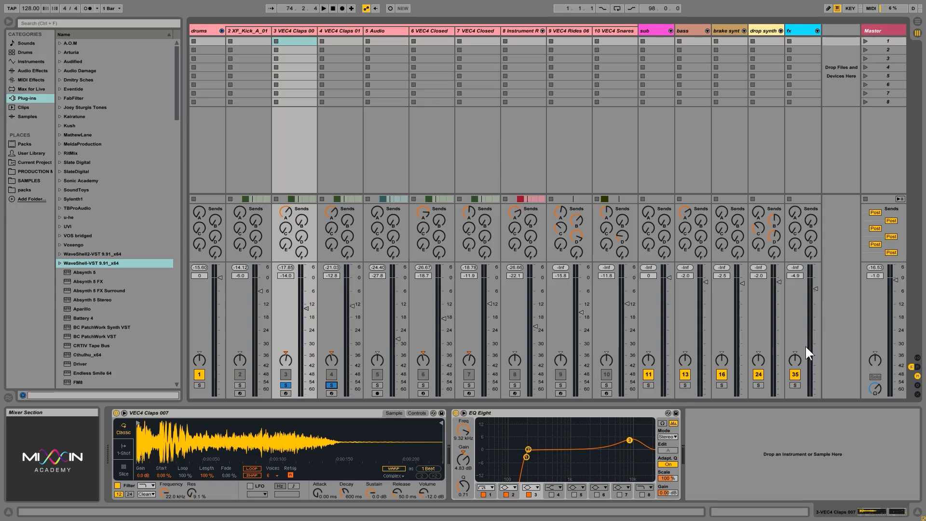
# Examine the sample and control settings of the VEC4 Claps 007 sampler on track 3
pyautogui.click(352, 413)
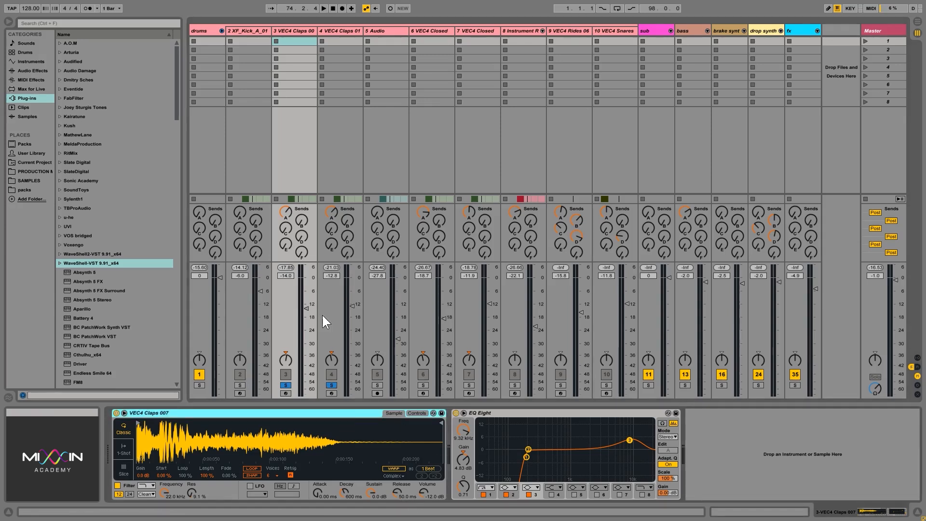
pyautogui.click(300, 31)
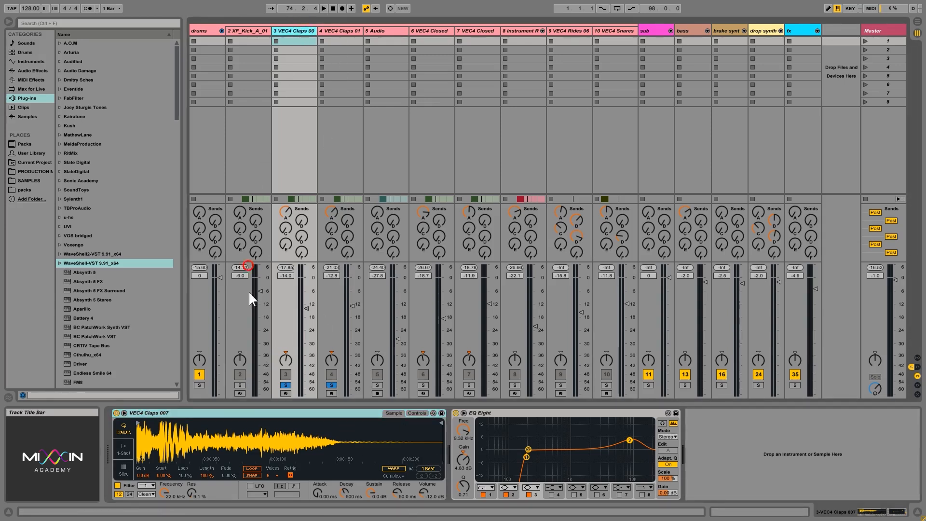
pyautogui.click(197, 414)
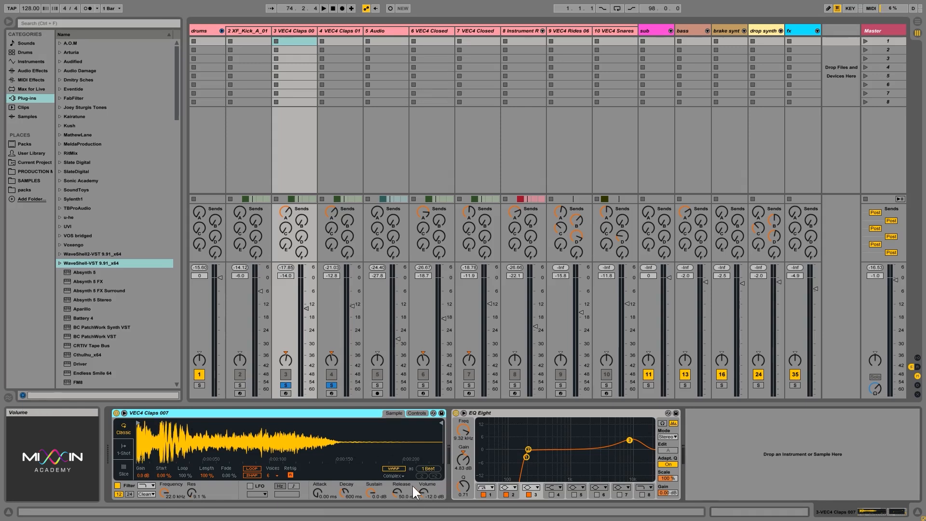
pyautogui.click(414, 413)
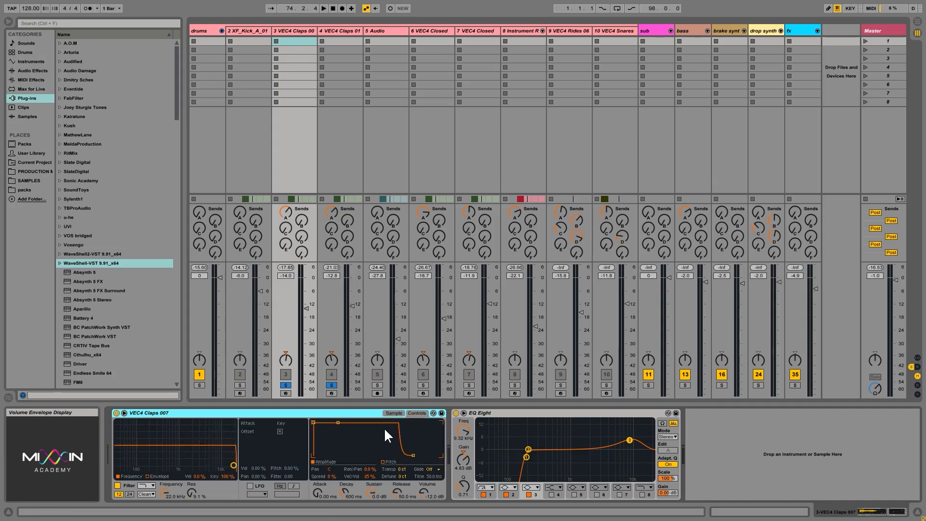
pyautogui.click(390, 413)
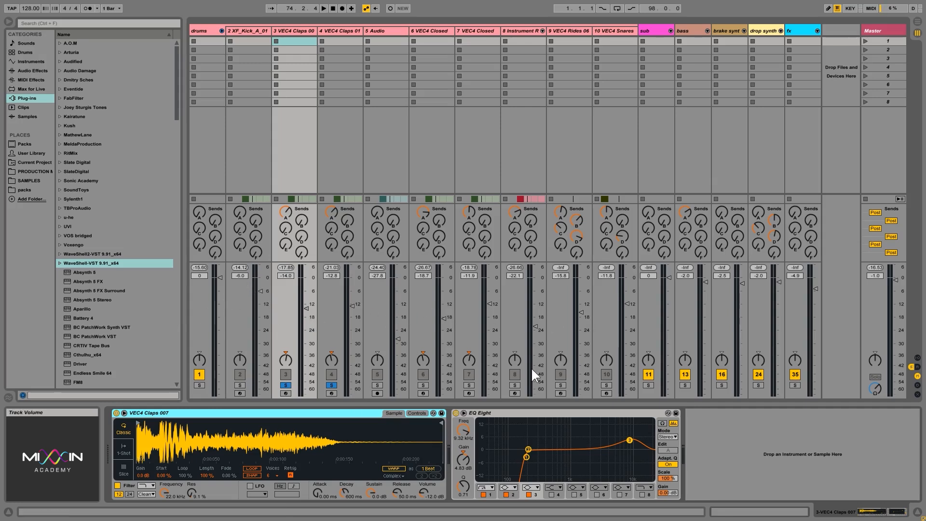
# Lower the global gain of the EQ Eight on claps track 3 to -2.25 dB
pyautogui.click(524, 411)
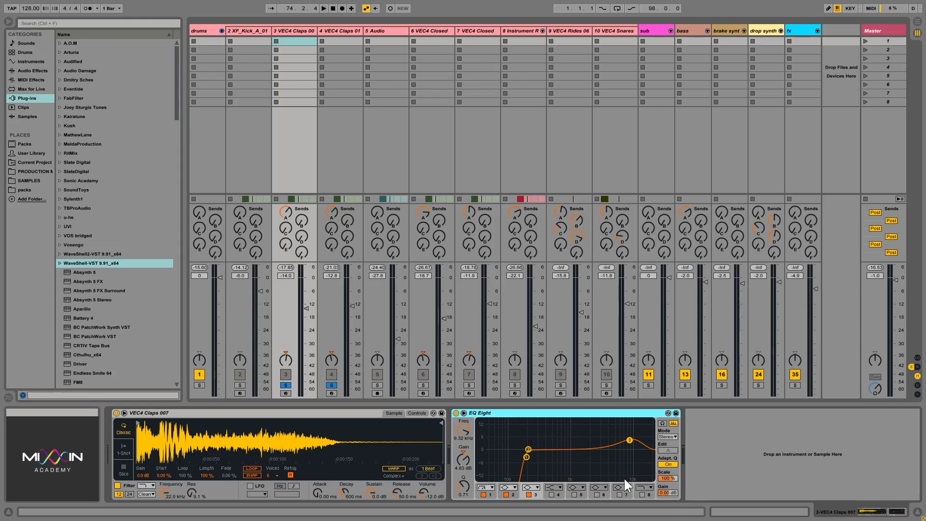
pyautogui.moveTo(673, 492); pyautogui.dragTo(673, 500)
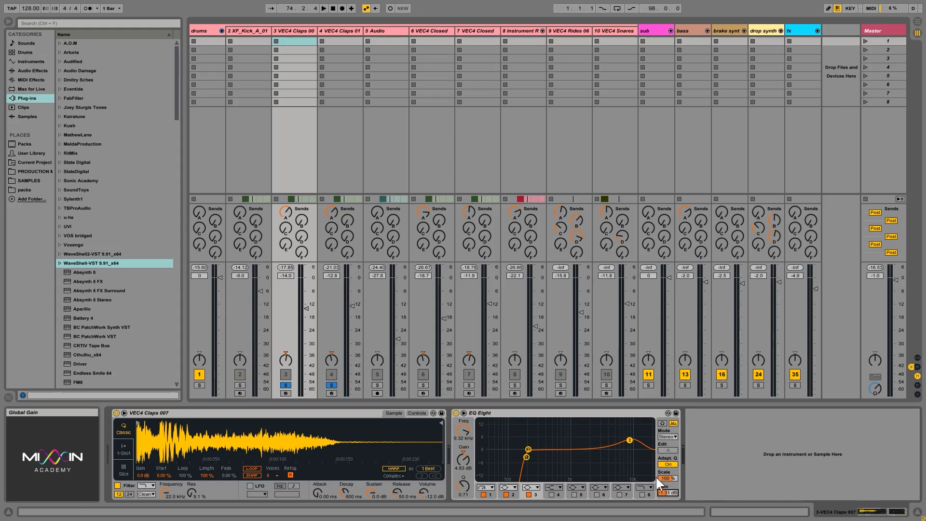
pyautogui.moveTo(669, 492); pyautogui.dragTo(670, 501)
# Solo only claps track 3 and compare its playback with EQ Eight bypassed and enabled
pyautogui.click(333, 385)
pyautogui.click(288, 388)
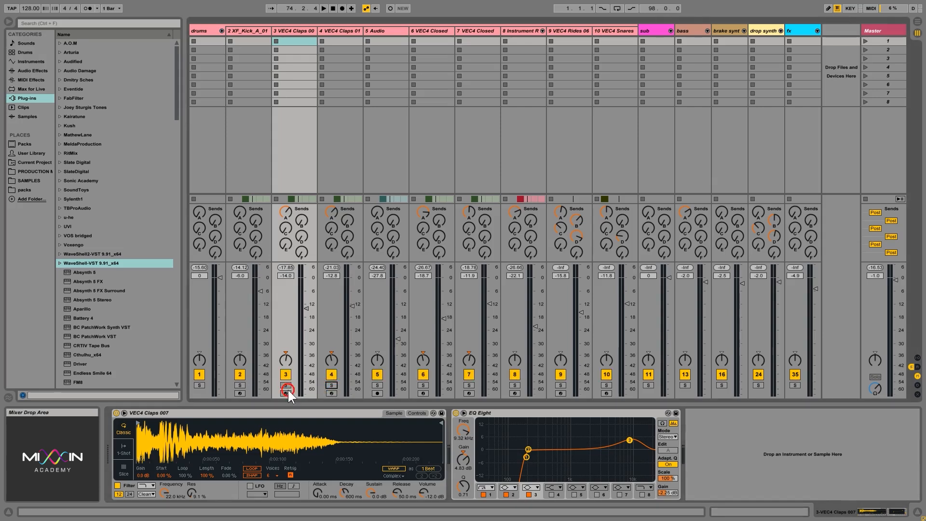
pyautogui.click(286, 385)
pyautogui.press('space')
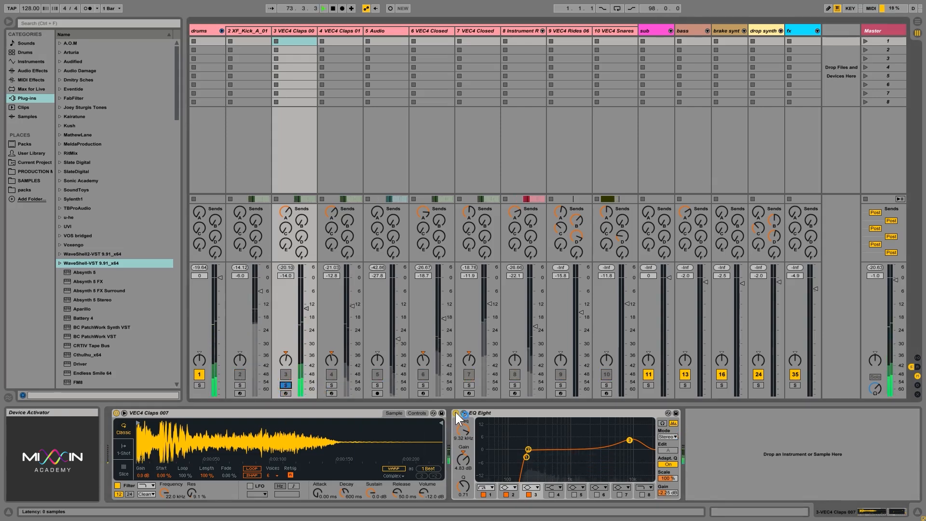
pyautogui.click(455, 413)
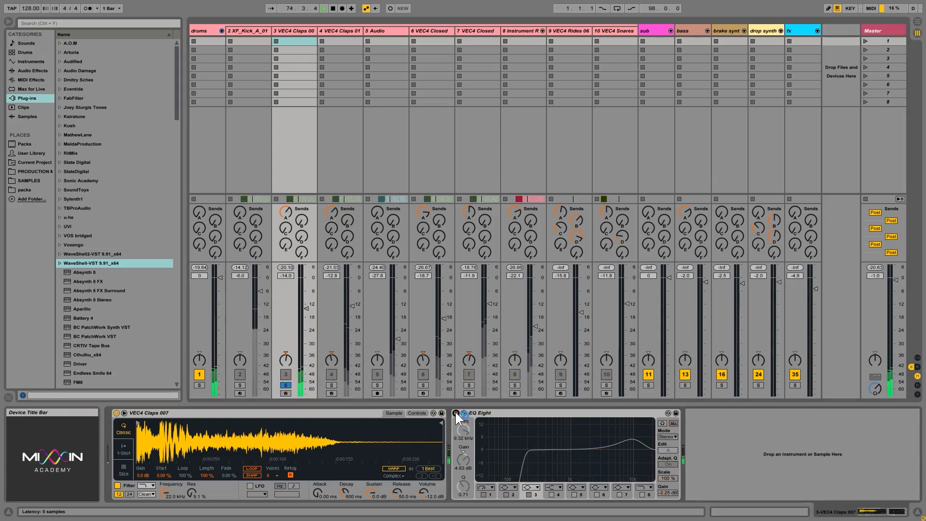
pyautogui.click(455, 412)
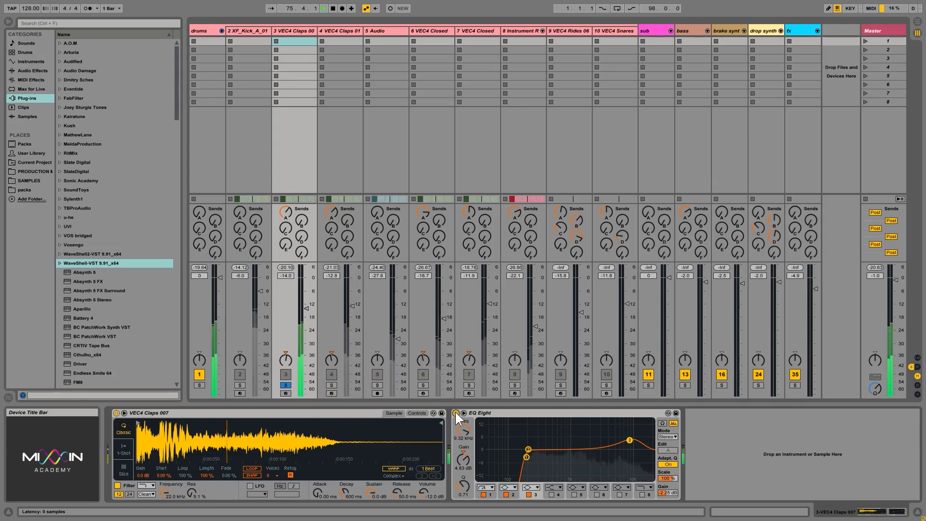
pyautogui.press('space')
pyautogui.click(457, 417)
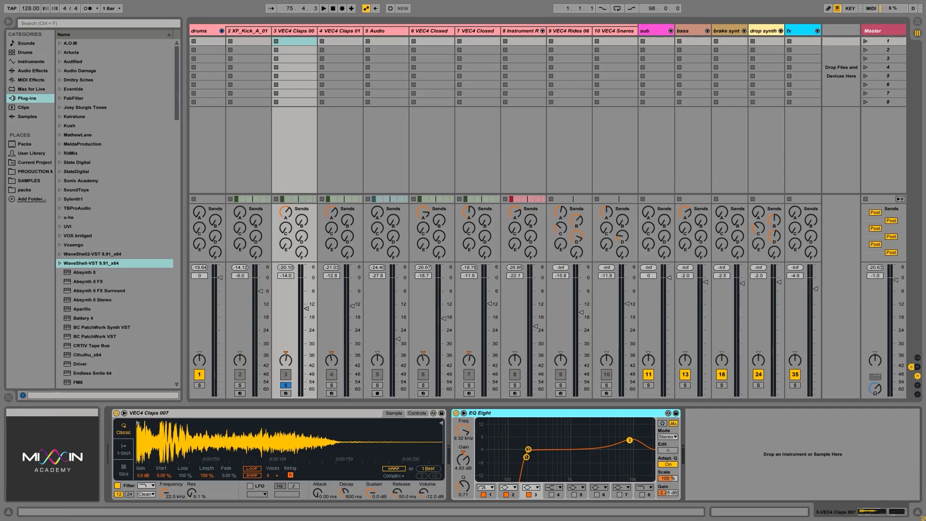
# Return to the arrangement, turn off solo on claps track 3 and fold the drums group
pyautogui.click(917, 22)
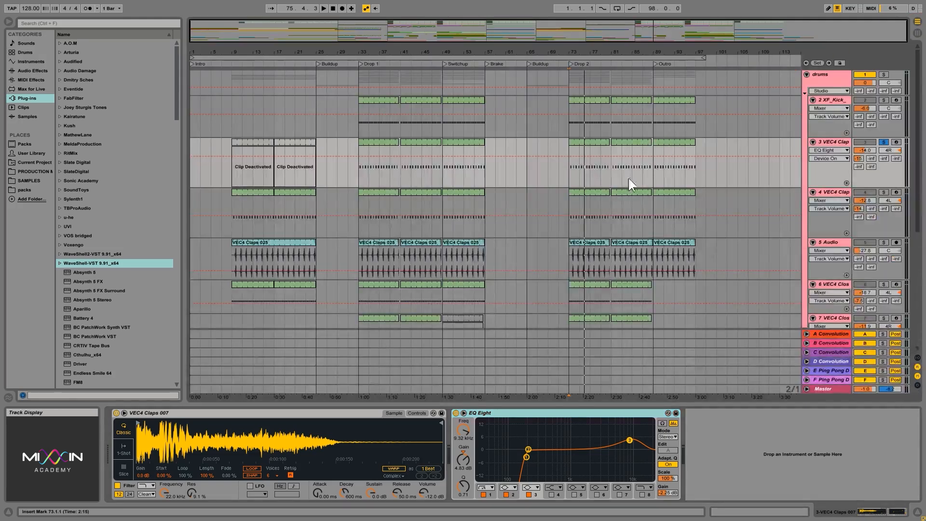
pyautogui.click(807, 73)
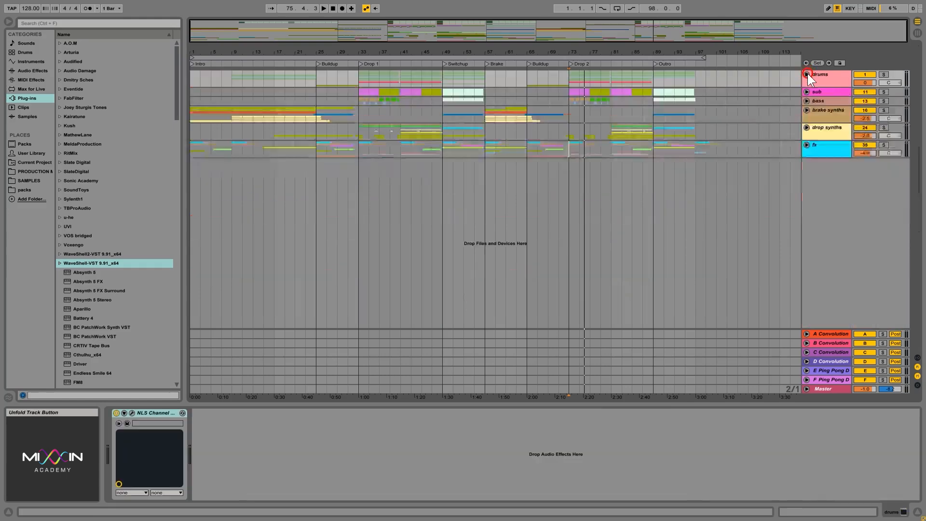
pyautogui.click(808, 76)
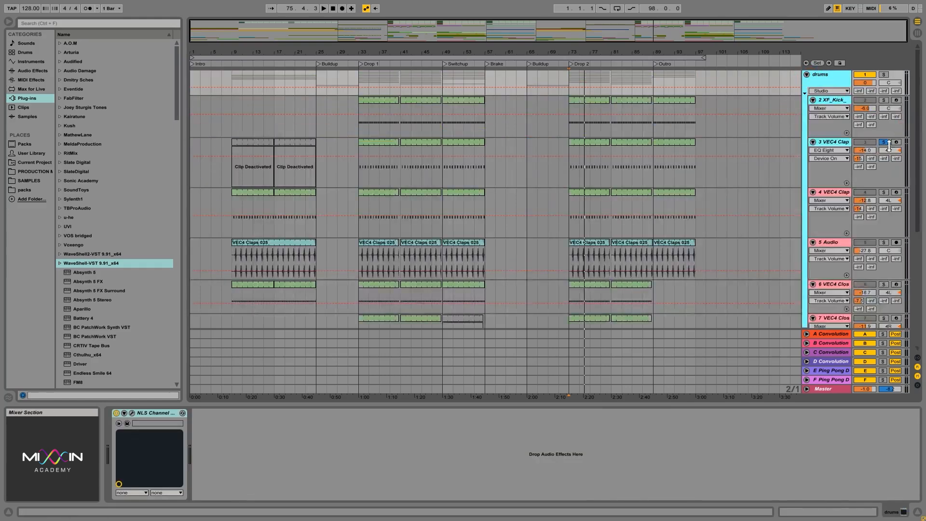
pyautogui.click(883, 143)
pyautogui.click(810, 76)
pyautogui.click(808, 75)
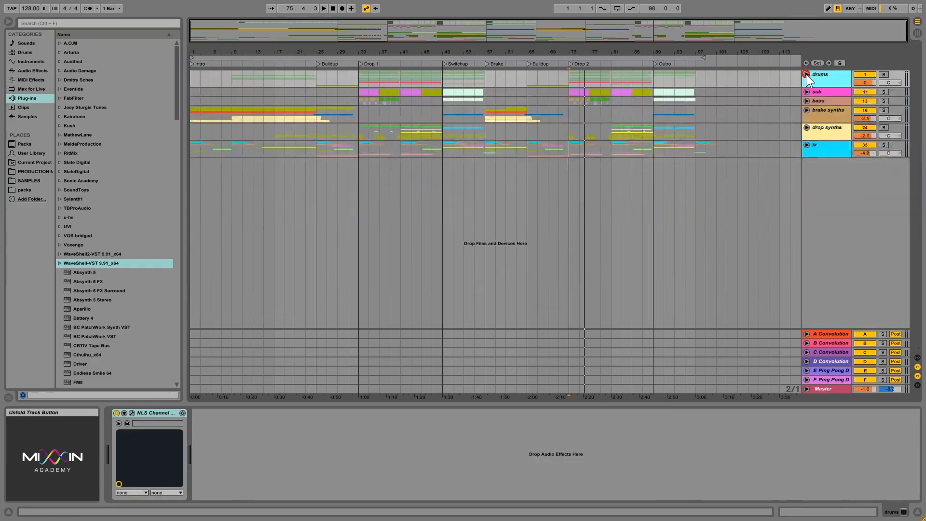
# Place the insert mark at 1.1.1, the start of the song, on the drums group
pyautogui.moveTo(358, 77); pyautogui.dragTo(632, 136)
pyautogui.moveTo(728, 145); pyautogui.dragTo(192, 69)
pyautogui.click(193, 74)
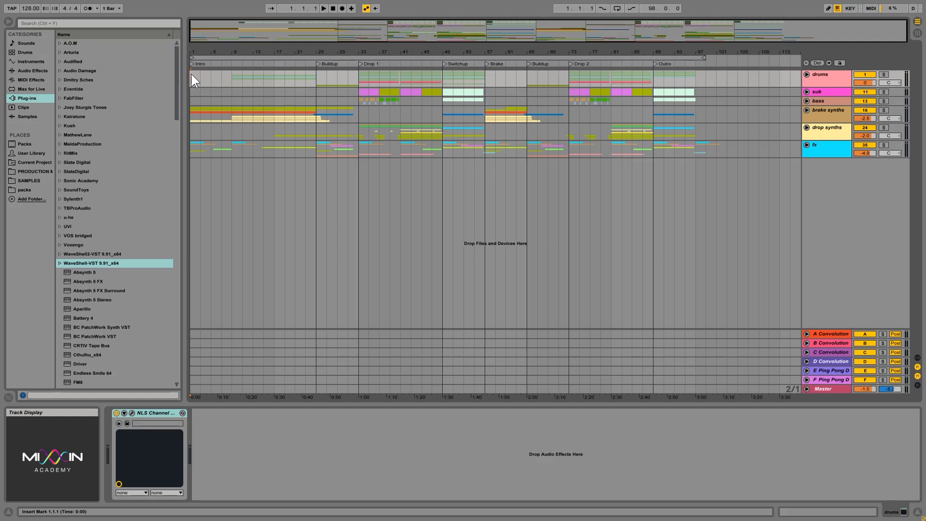
# Highlight bars 31 to 49 around Drop 1 across all track groups, and place the insert mark at 33.1.1 on the drums group
pyautogui.moveTo(357, 73)
pyautogui.mouseDown()
pyautogui.moveTo(442, 172)
pyautogui.moveTo(442, 159)
pyautogui.moveTo(346, 74)
pyautogui.mouseUp()
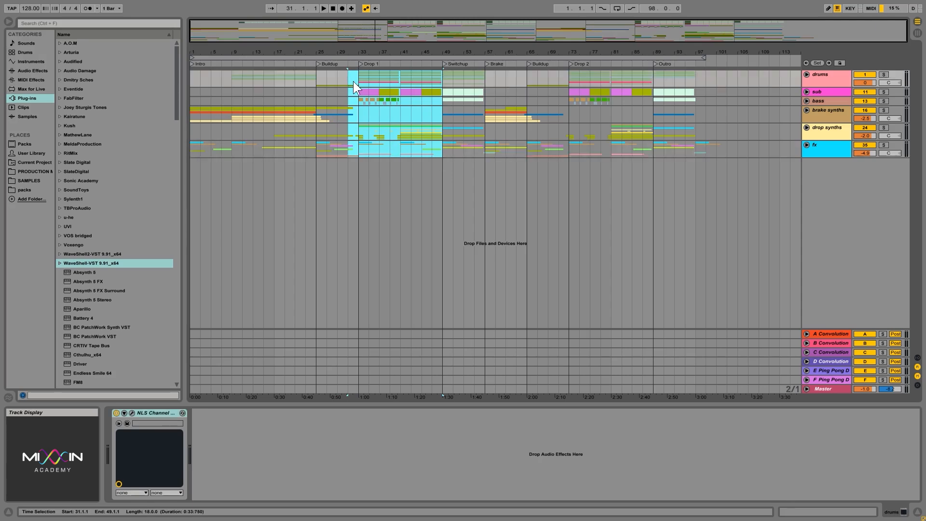
pyautogui.click(351, 81)
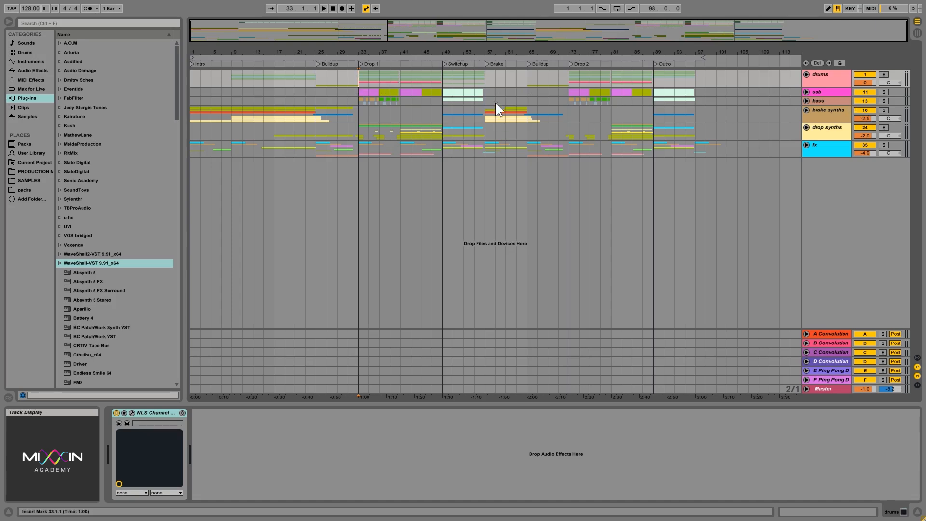
# Compare the halves of Drop 2 by highlighting bars 73 to 81 on the bass group and bars 81 to 89 on the drop synths
pyautogui.moveTo(567, 76); pyautogui.dragTo(612, 77)
pyautogui.click(572, 135)
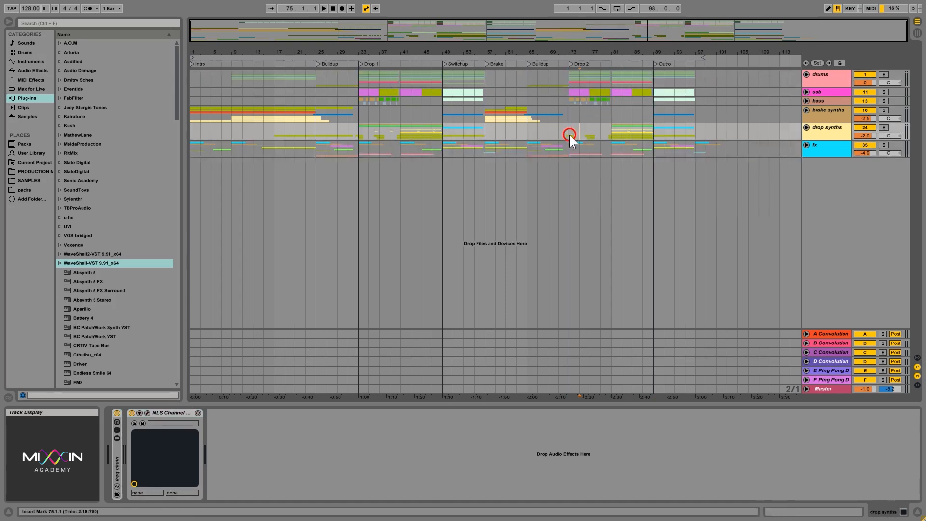
pyautogui.moveTo(565, 131); pyautogui.dragTo(608, 141)
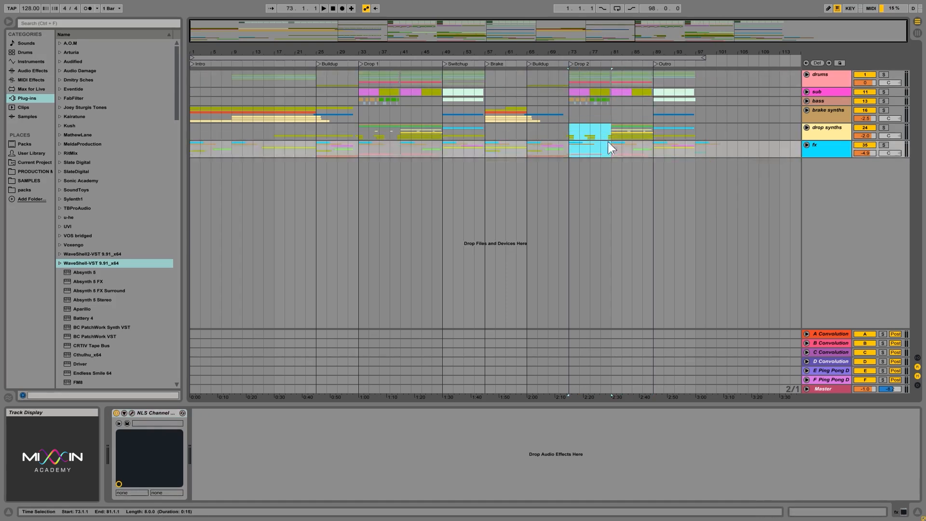
pyautogui.click(568, 98)
pyautogui.moveTo(609, 100); pyautogui.dragTo(570, 100)
pyautogui.moveTo(612, 131); pyautogui.dragTo(651, 134)
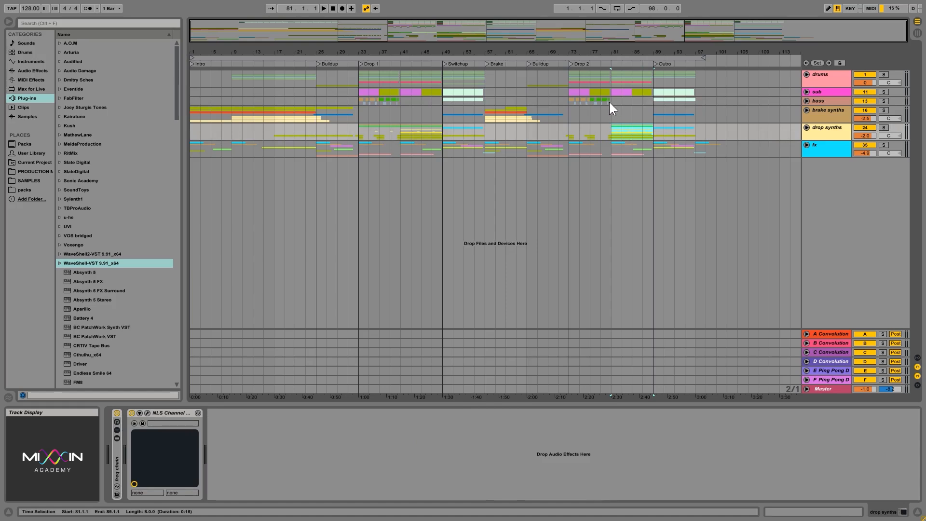
pyautogui.moveTo(610, 102); pyautogui.dragTo(568, 100)
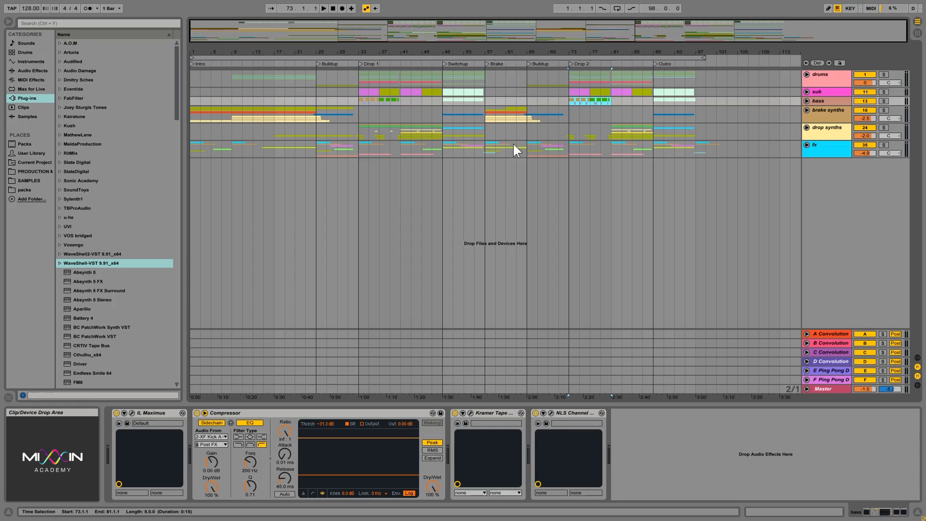
# Place the insert mark at 33.1.1 on the bass group and unfold the group to show its tracks
pyautogui.click(361, 103)
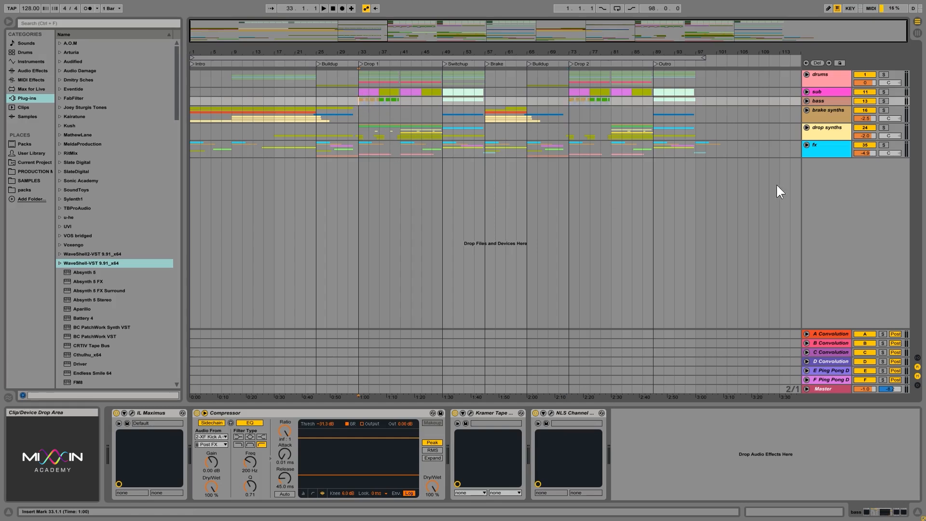
pyautogui.click(807, 101)
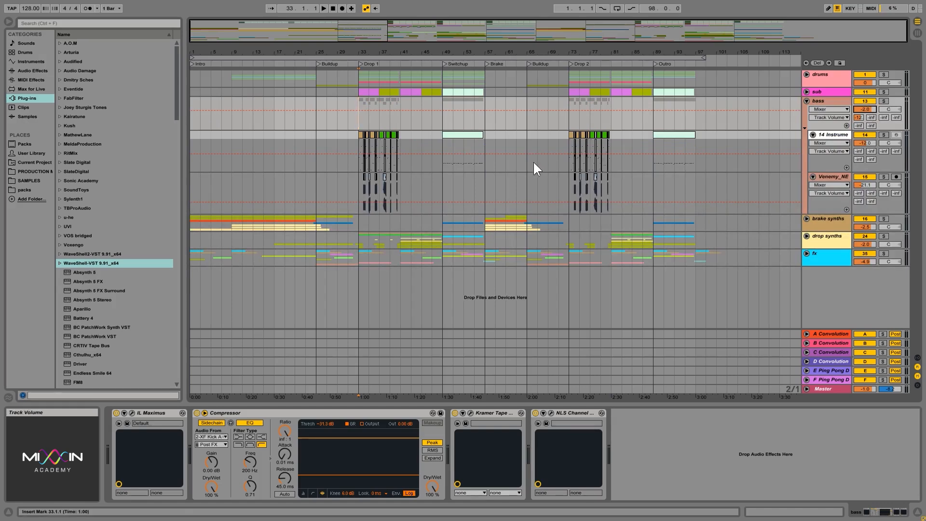
# Compare the halves of Drop 1 by highlighting the bass clips from 33.1.1 and the empty bars 41 to 49 on both bass tracks
pyautogui.click(401, 238)
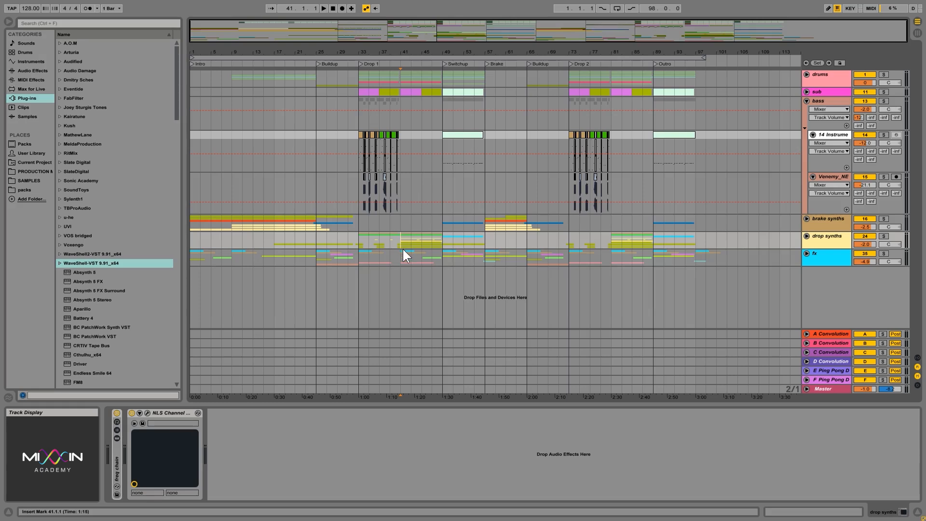
pyautogui.moveTo(440, 243); pyautogui.dragTo(412, 161)
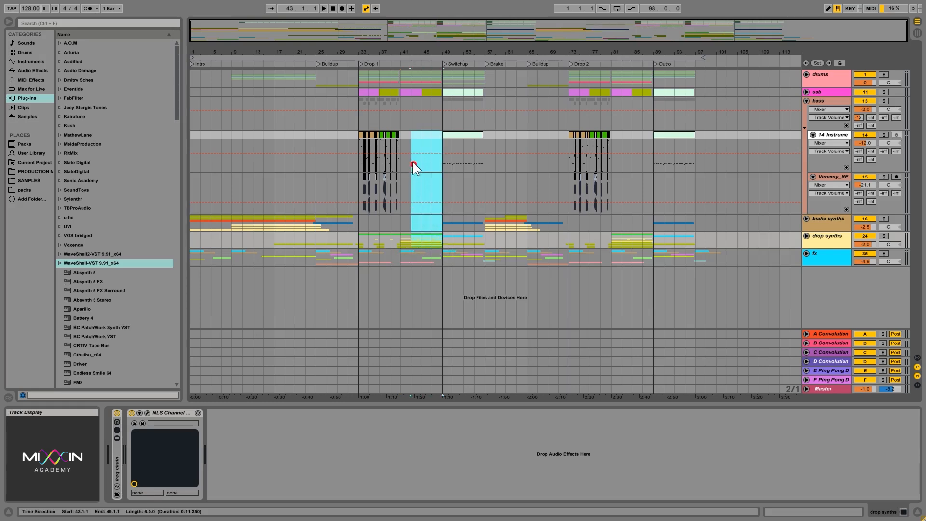
pyautogui.click(399, 147)
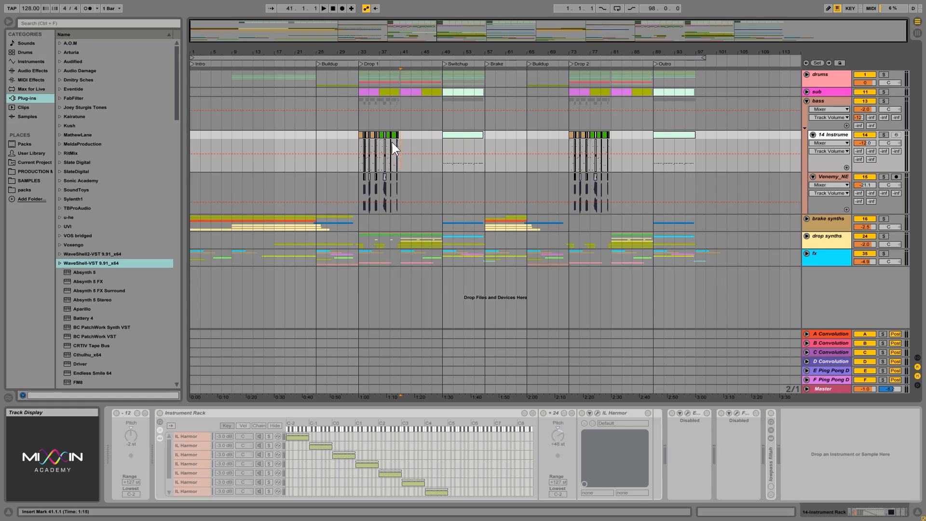
pyautogui.moveTo(363, 143); pyautogui.dragTo(395, 178)
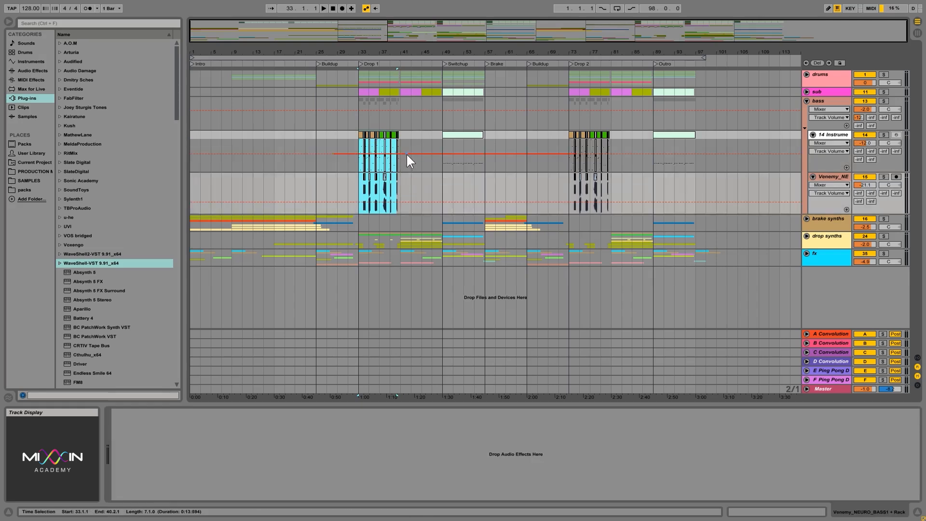
pyautogui.moveTo(398, 146)
pyautogui.mouseDown()
pyautogui.moveTo(432, 178)
pyautogui.moveTo(405, 150)
pyautogui.mouseUp()
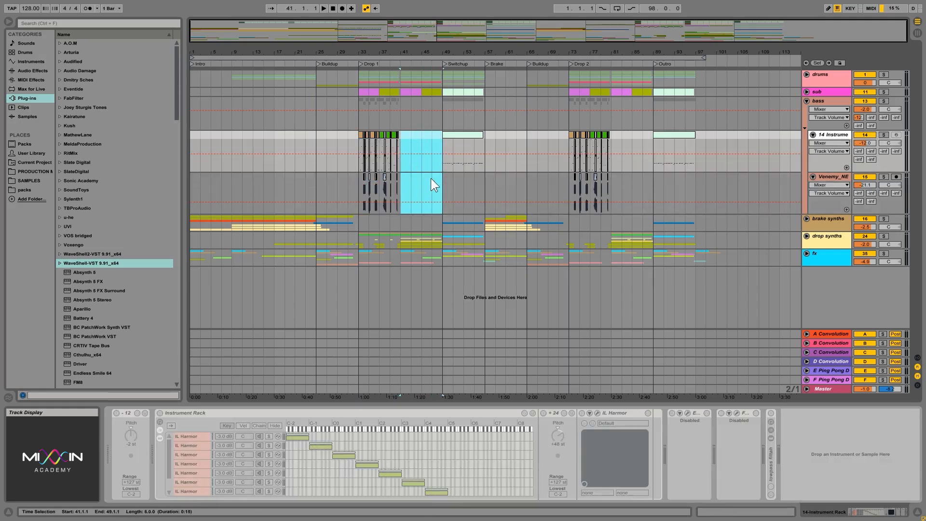
pyautogui.click(437, 150)
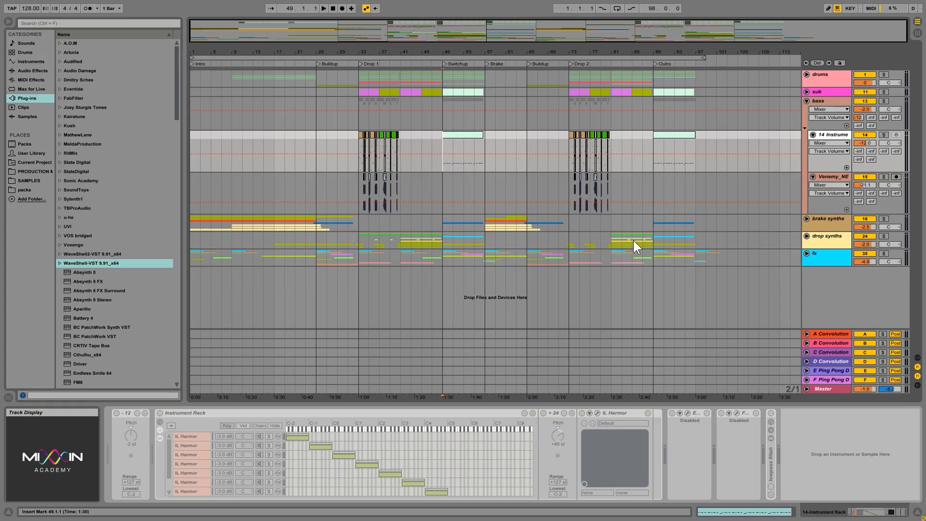
# Highlight bars 81 to 89 on the drop synths, the second buildup on track 14, and bars 81 to 89 on both bass tracks
pyautogui.moveTo(611, 239)
pyautogui.mouseDown()
pyautogui.moveTo(650, 239)
pyautogui.moveTo(613, 238)
pyautogui.mouseUp()
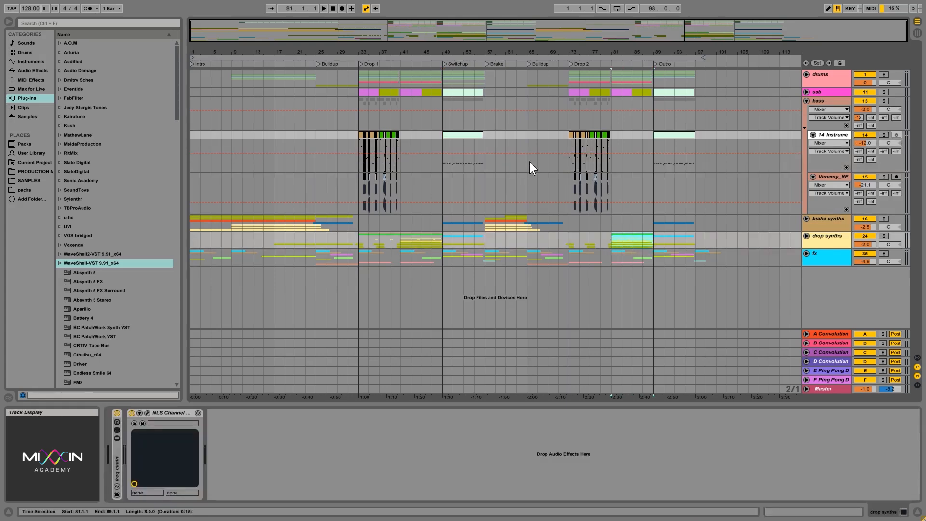
pyautogui.moveTo(530, 162); pyautogui.dragTo(557, 169)
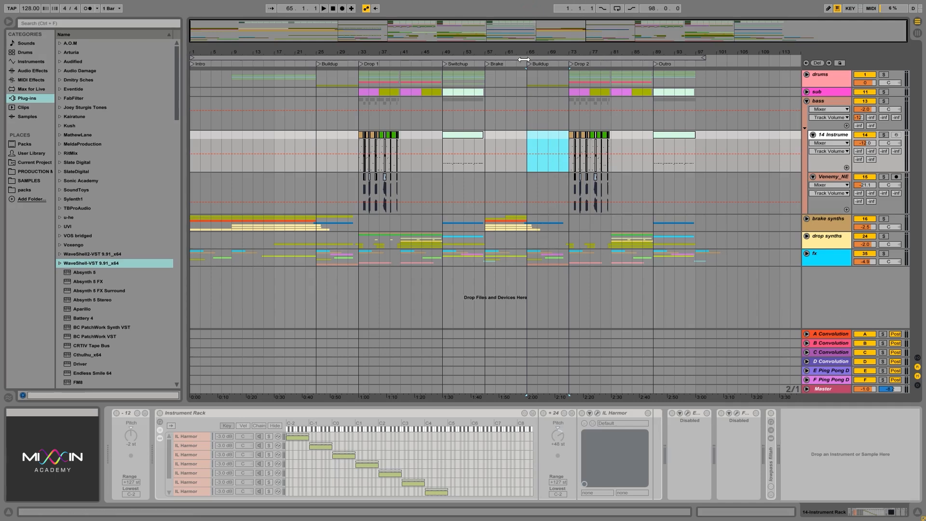
pyautogui.moveTo(569, 186); pyautogui.dragTo(608, 213)
pyautogui.click(640, 149)
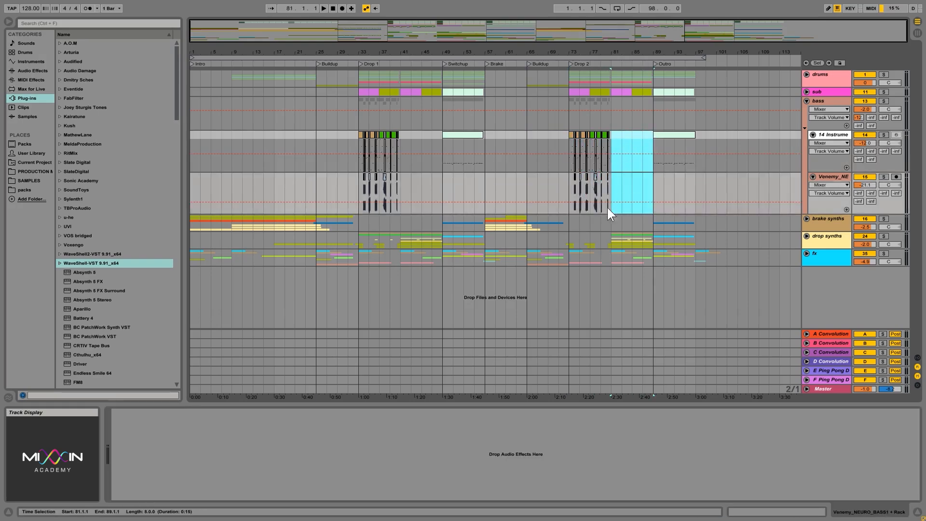